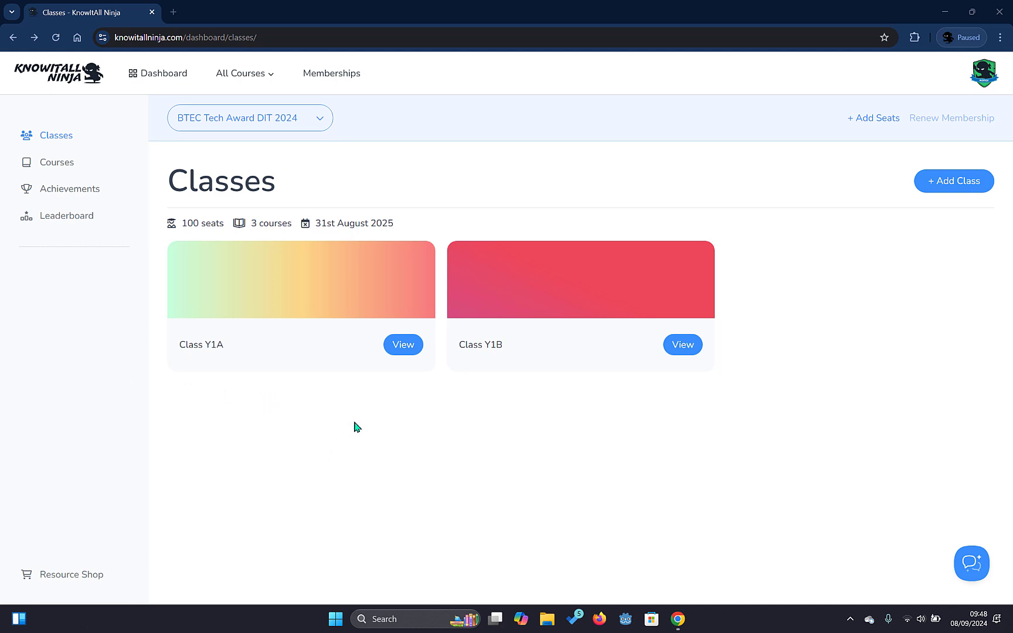
Open Class Y1A and view the options for adding students, including the student register link, without adding anyone
left_click(400, 348)
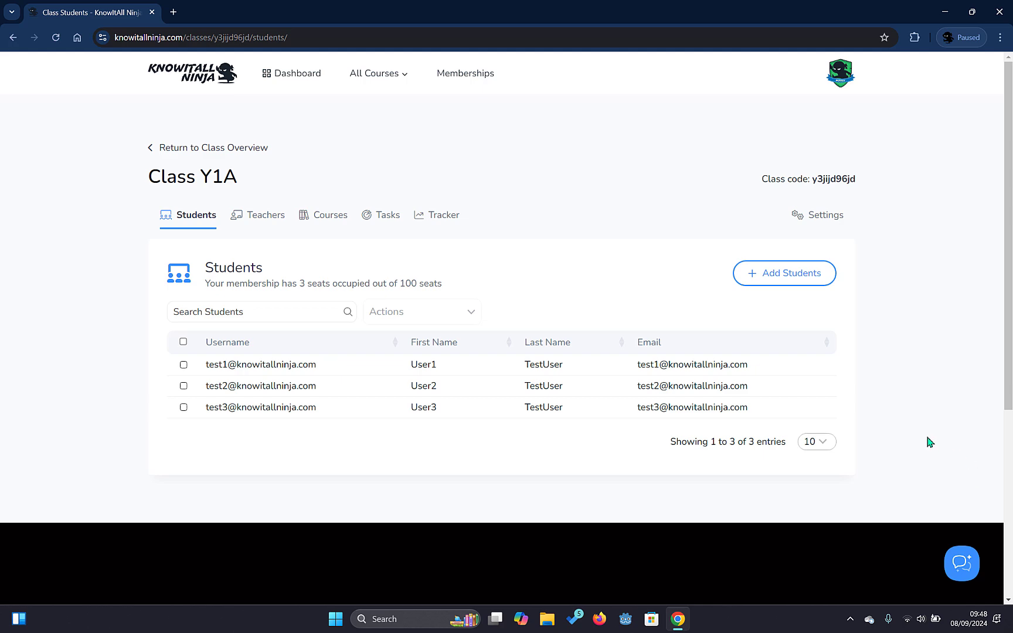
left_click(785, 280)
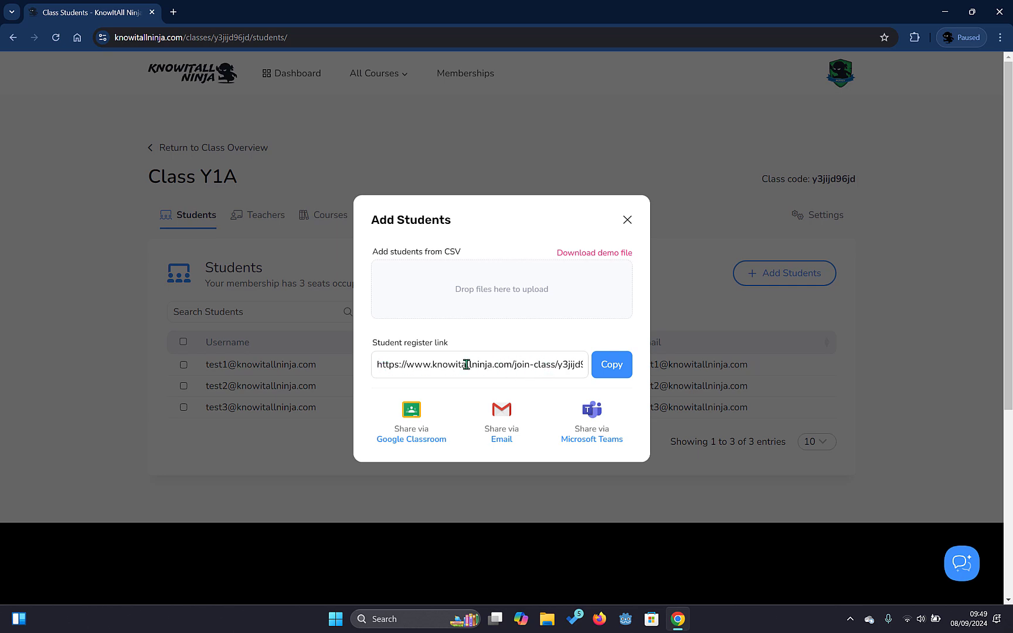
left_click_drag(466, 364, 518, 363)
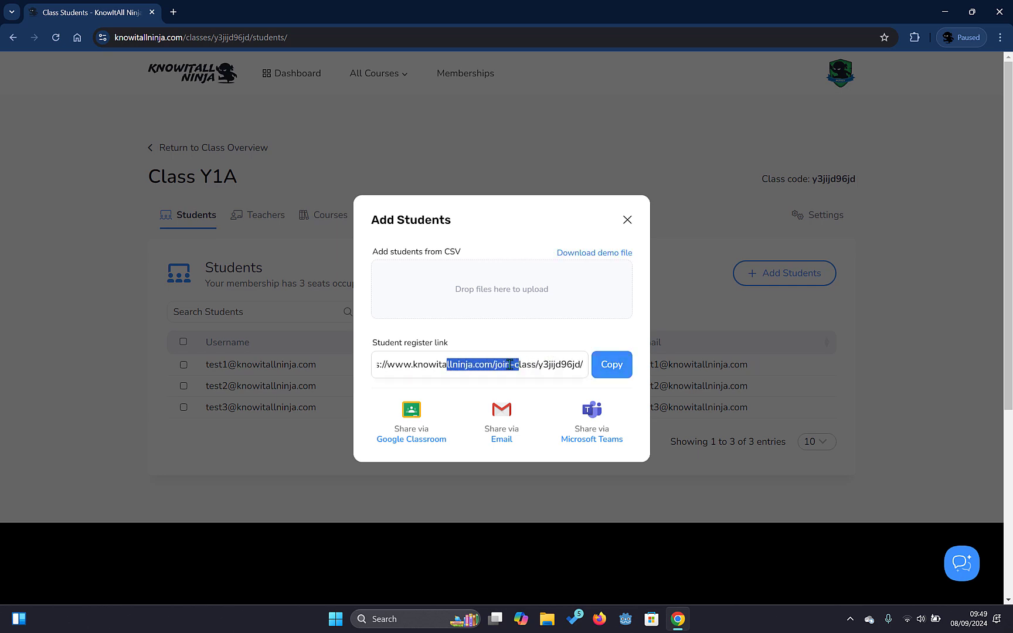
left_click(501, 365)
left_click_drag(387, 367, 406, 364)
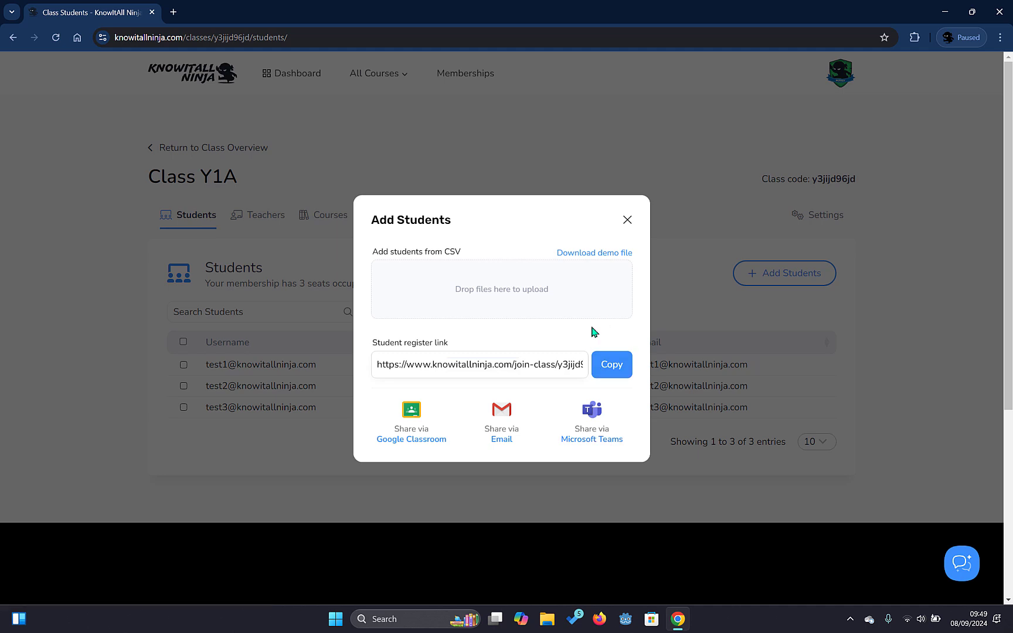
left_click(626, 223)
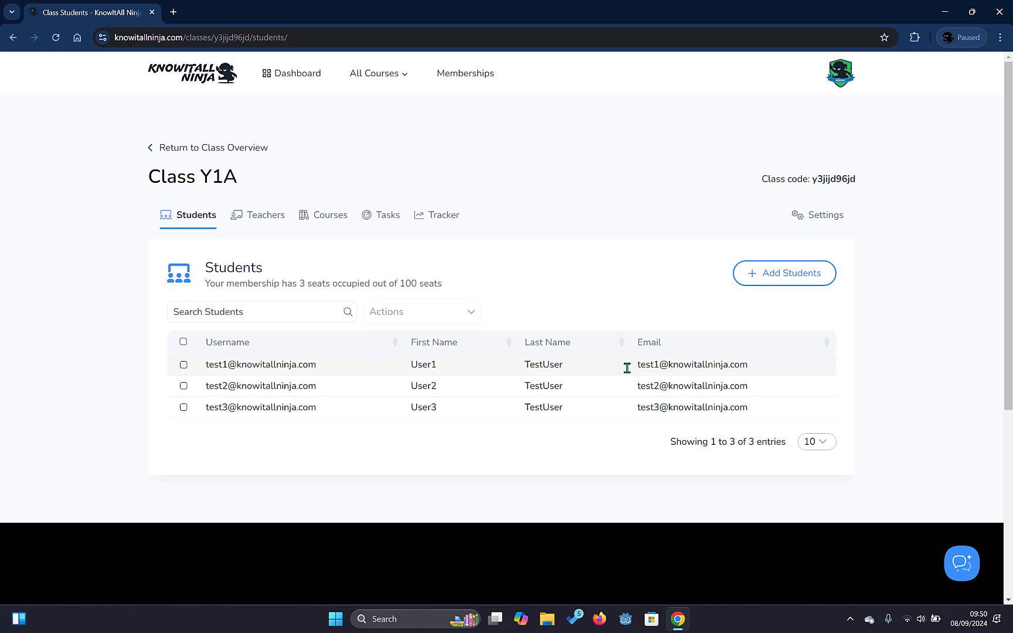
Select the first student in the list and view the Edit Student form without saving any changes
left_click(184, 364)
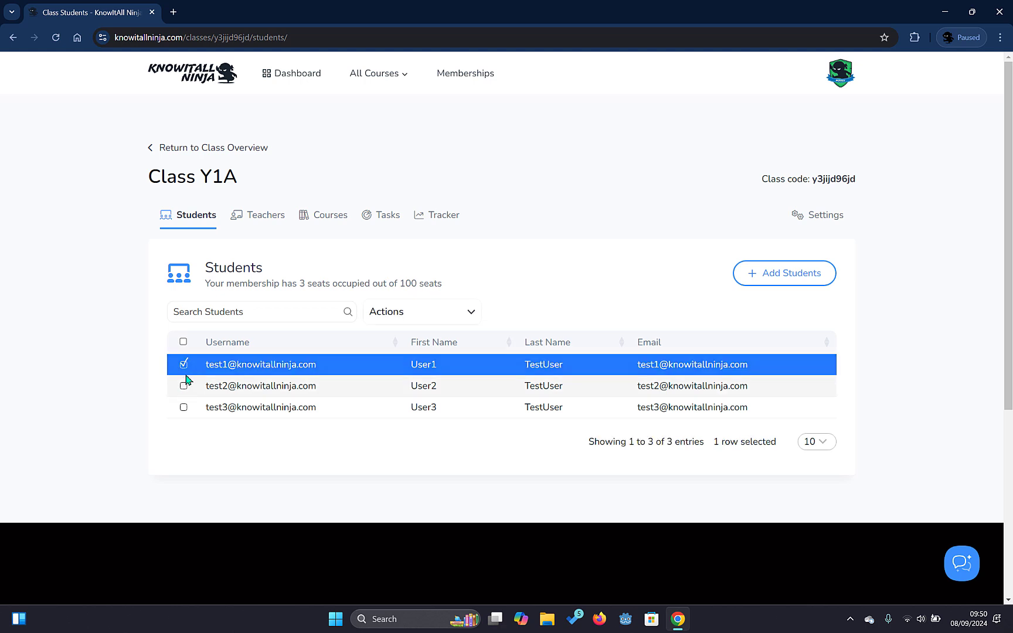
left_click(470, 314)
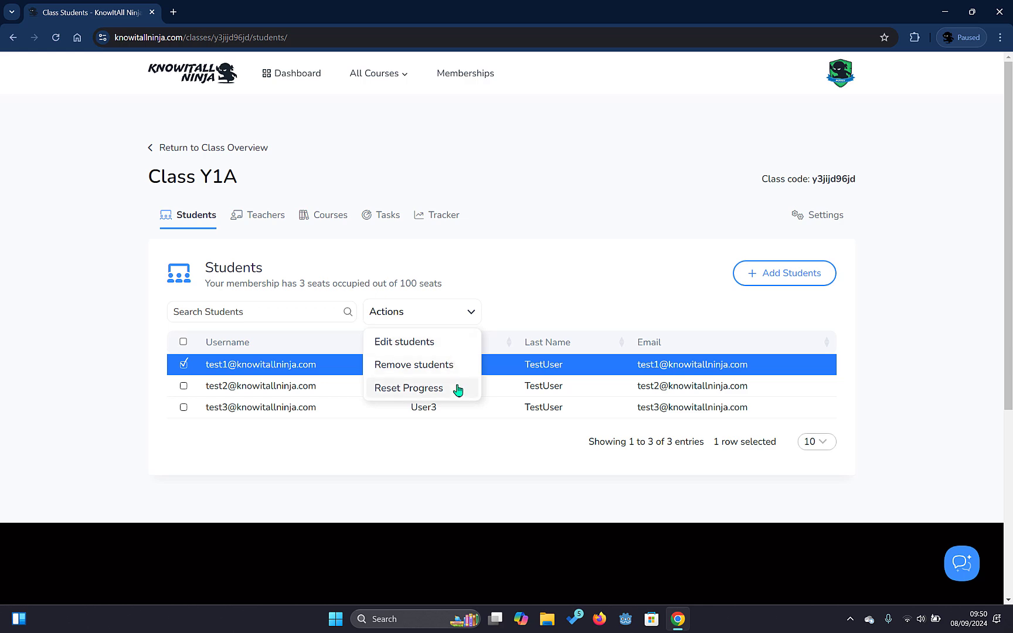
left_click(444, 346)
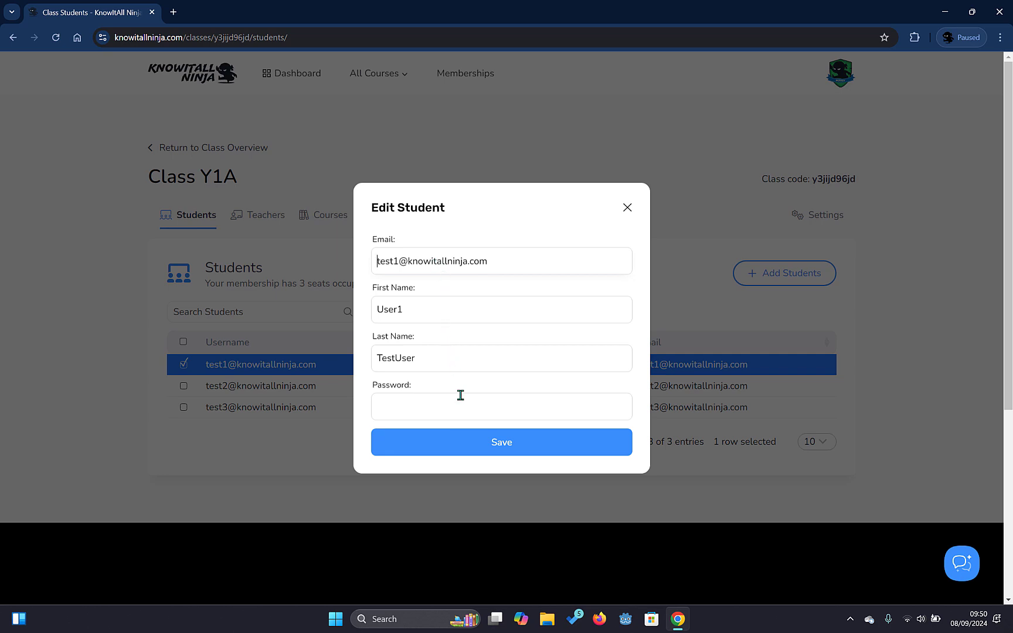
left_click(627, 207)
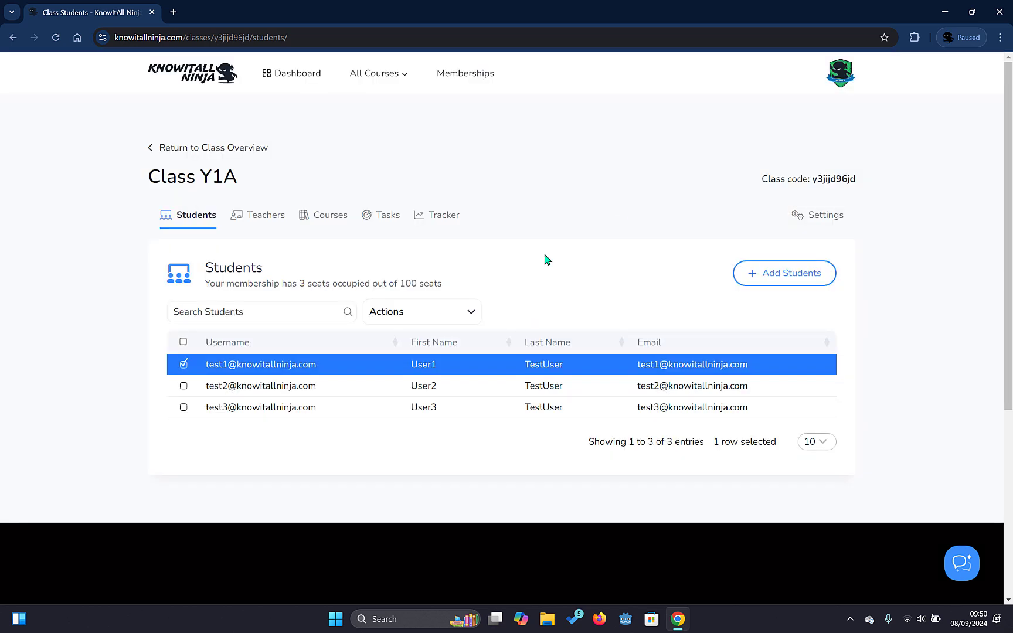
Add the second student to the selection and view the bulk Edit Students form without setting a password
left_click(183, 386)
left_click(437, 317)
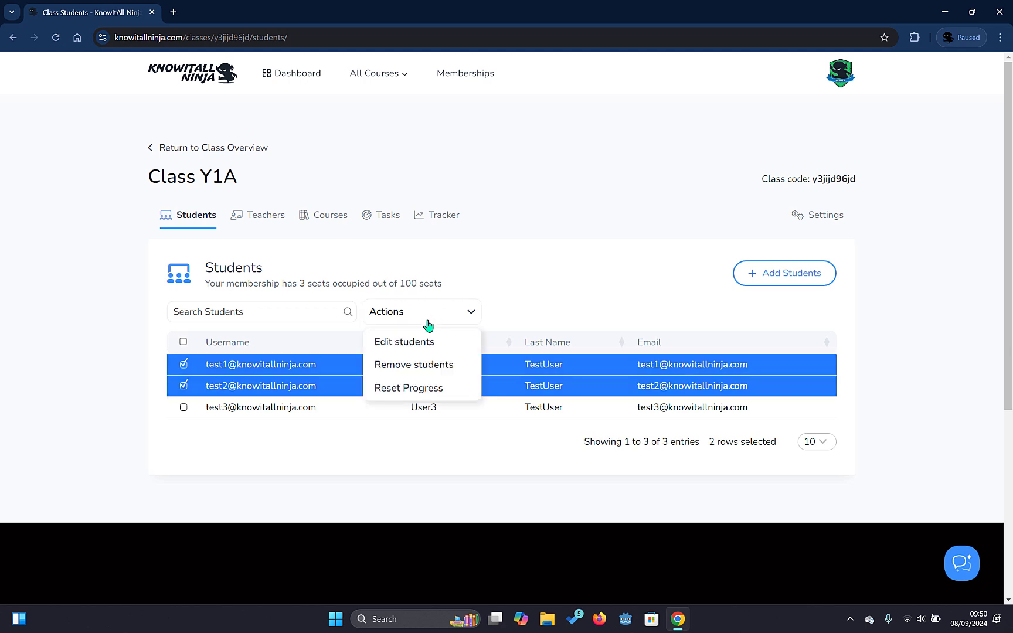
left_click(414, 342)
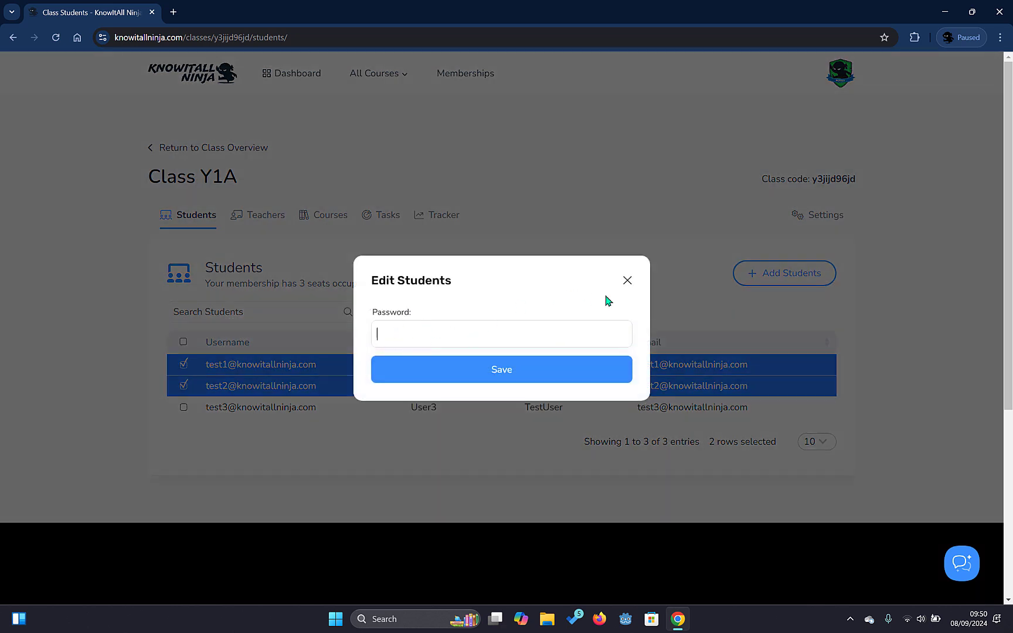
left_click(627, 281)
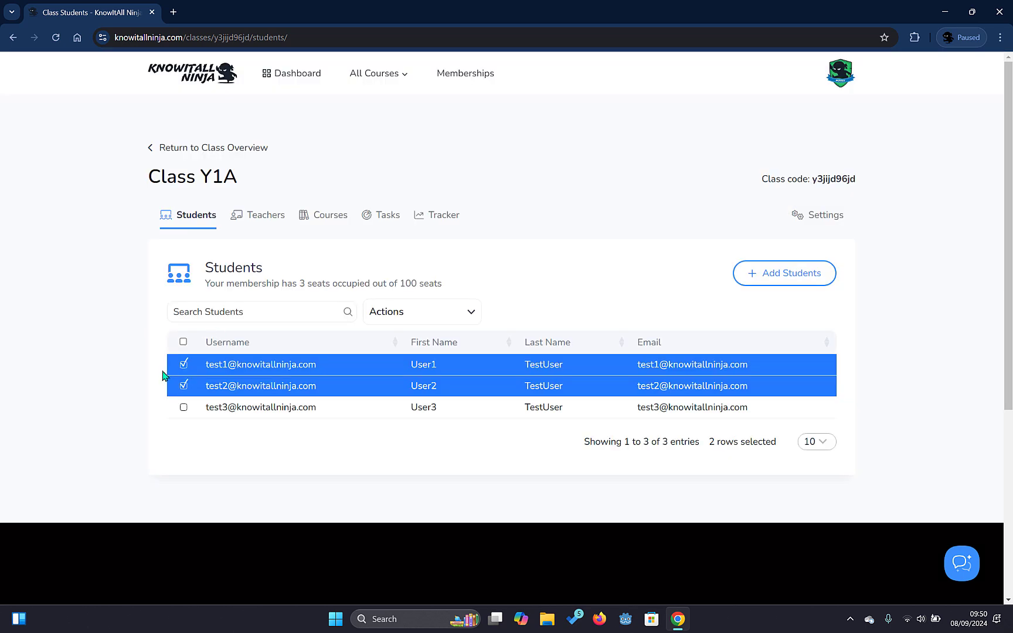
Narrow the selection to the first student, view the available student actions, and clear the selection
left_click(182, 386)
left_click(423, 311)
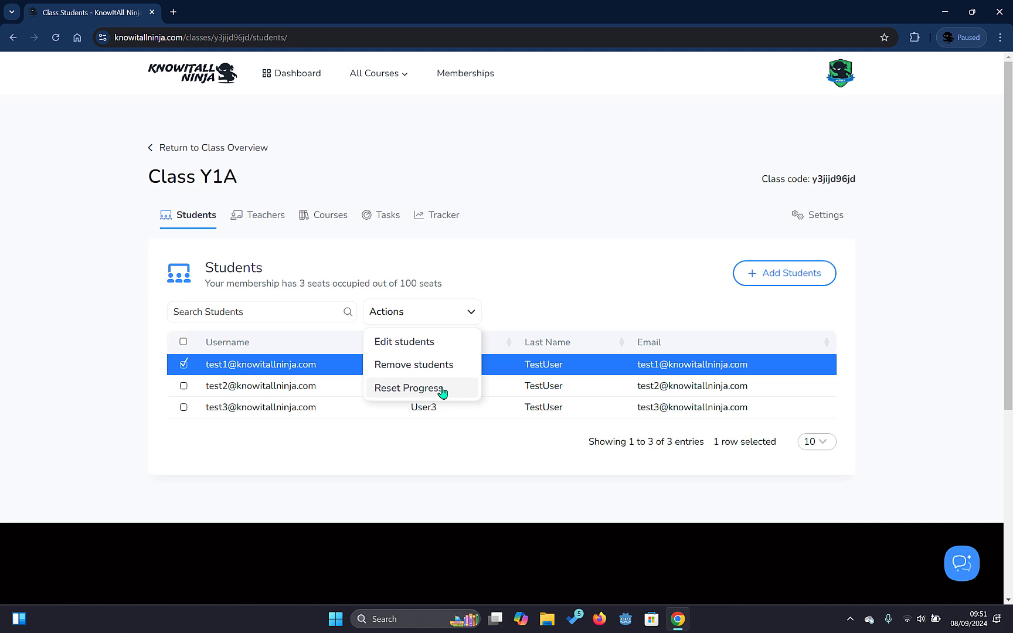
left_click(528, 316)
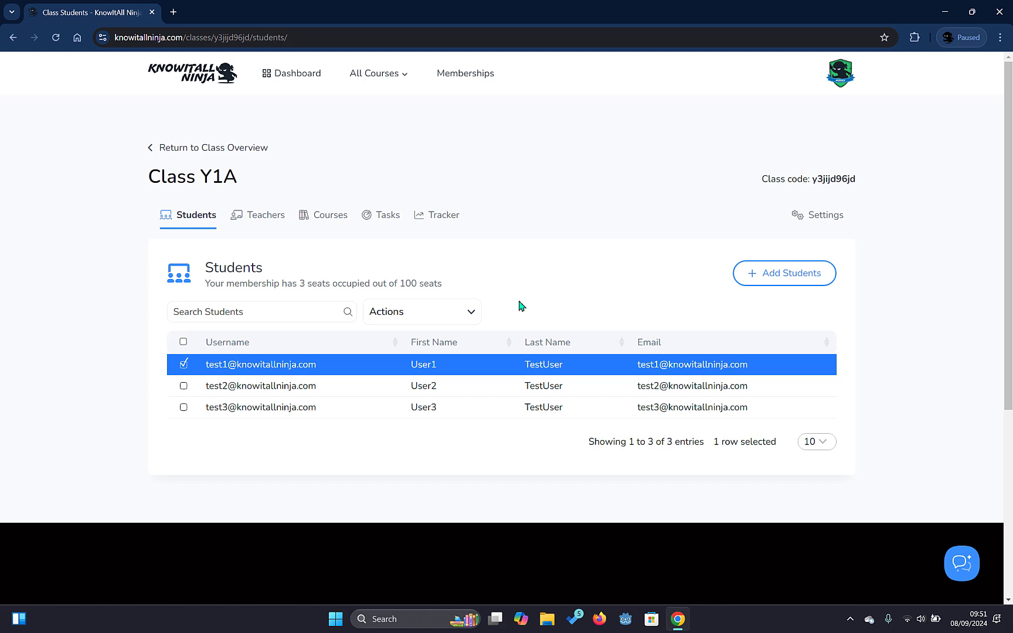
left_click(183, 365)
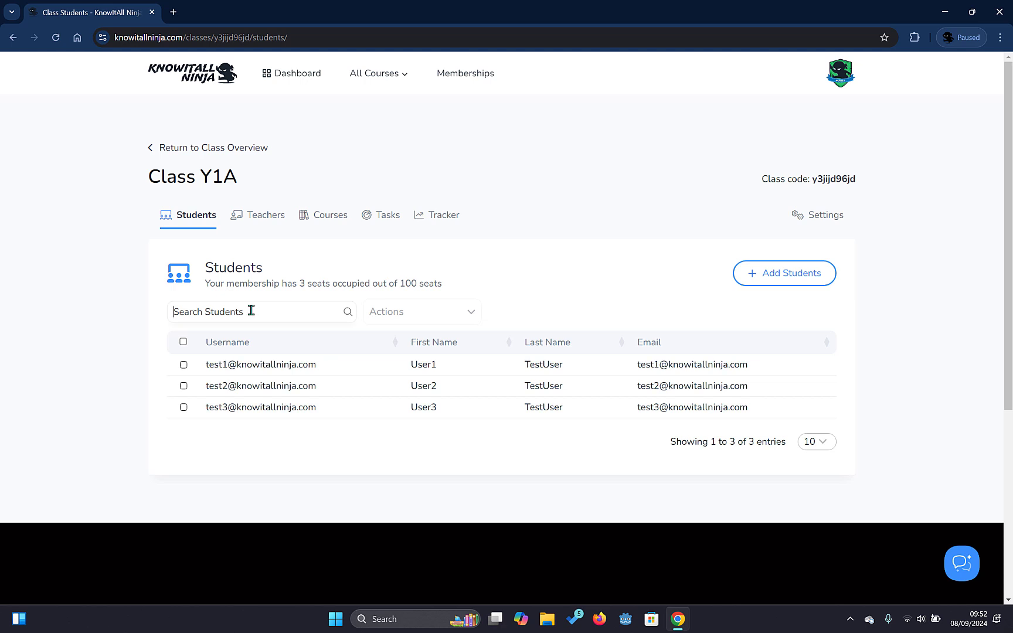
Search the class's students for User2, clear the search, and check the entries-per-page options
type("U")
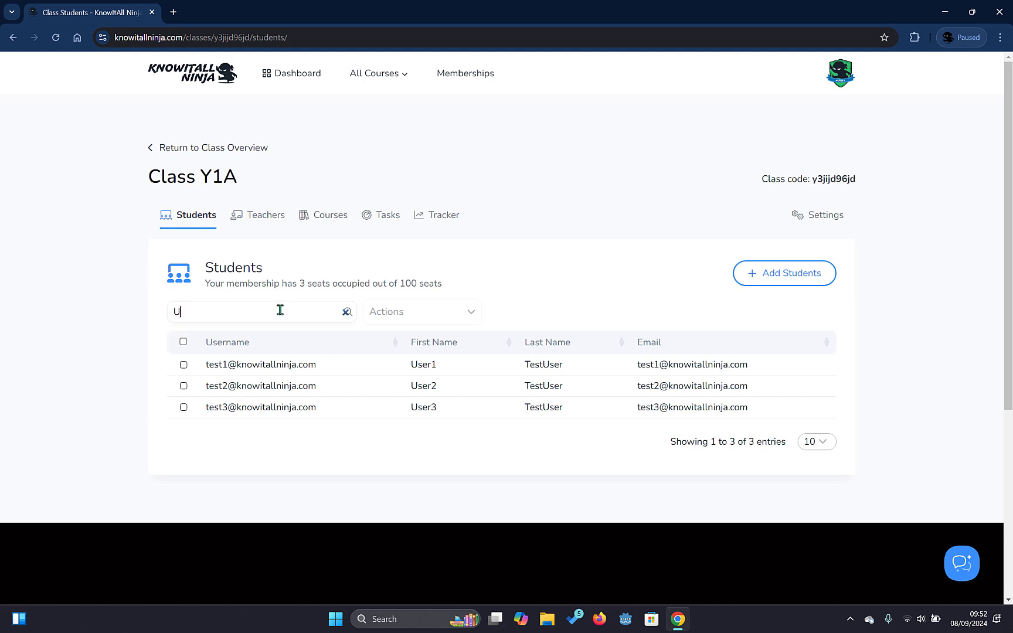
type("ser2")
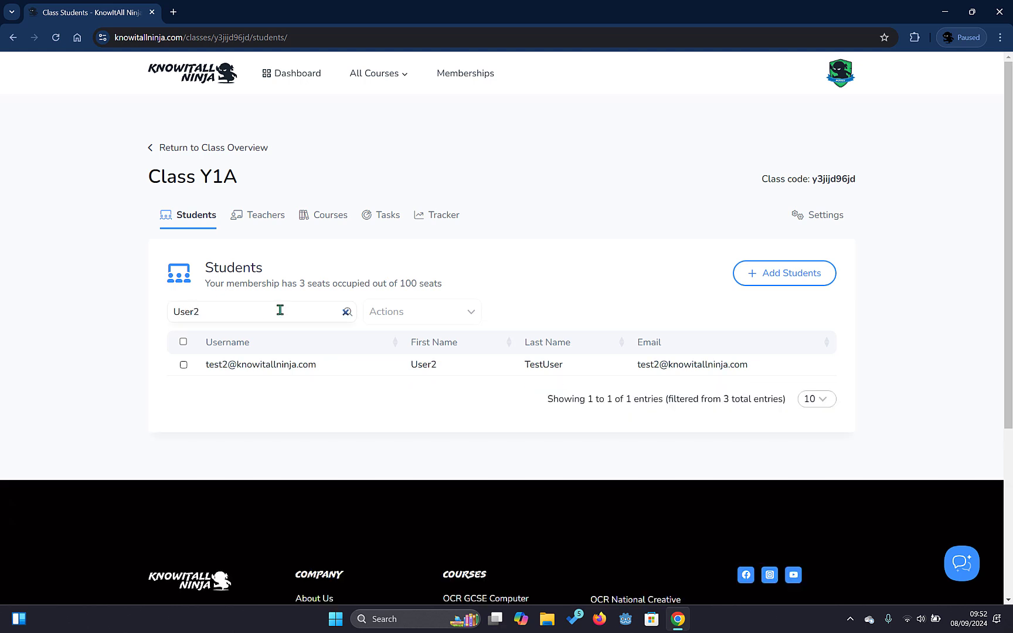
key("BackSpace")
key("BackSpace")
key("BackSpace")
key("BackSpace")
key("BackSpace")
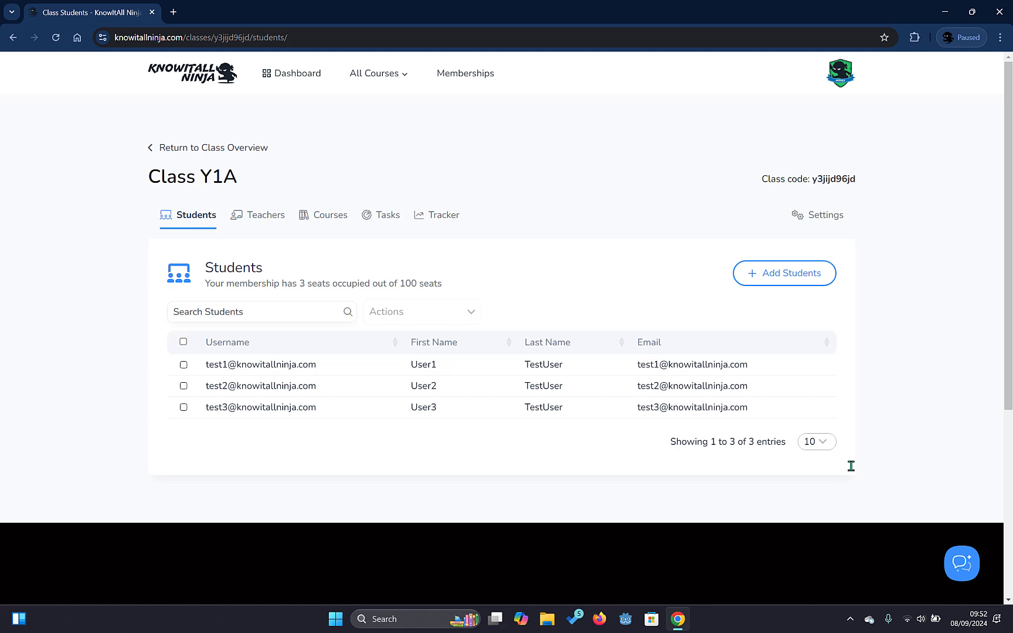
left_click(832, 444)
left_click(890, 433)
In the class's teacher list, view the listed teacher's edit form and the Invite Teacher form without saving or inviting
left_click(256, 217)
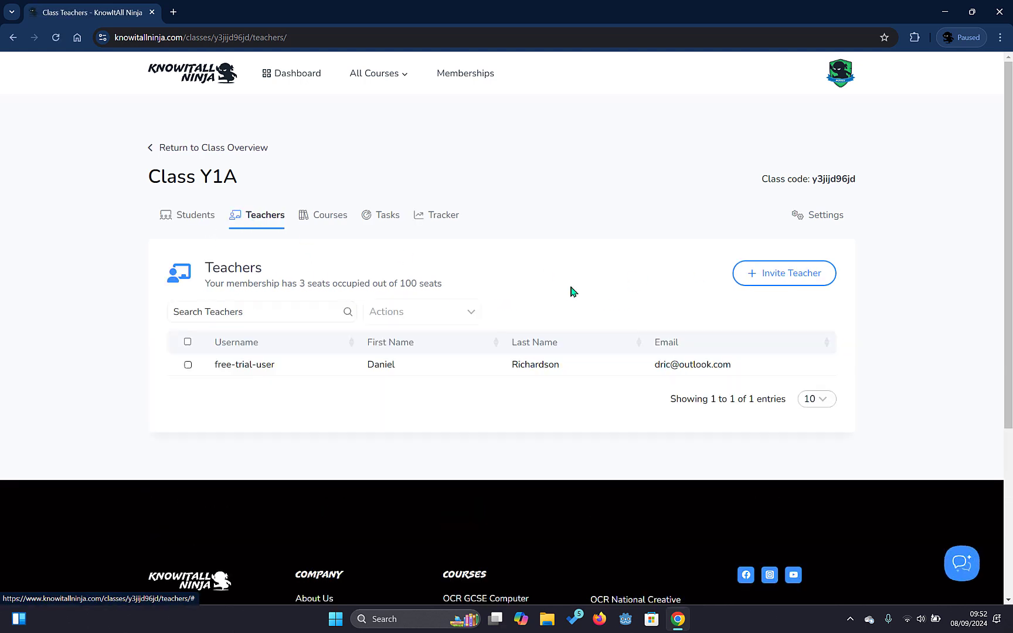
left_click(187, 364)
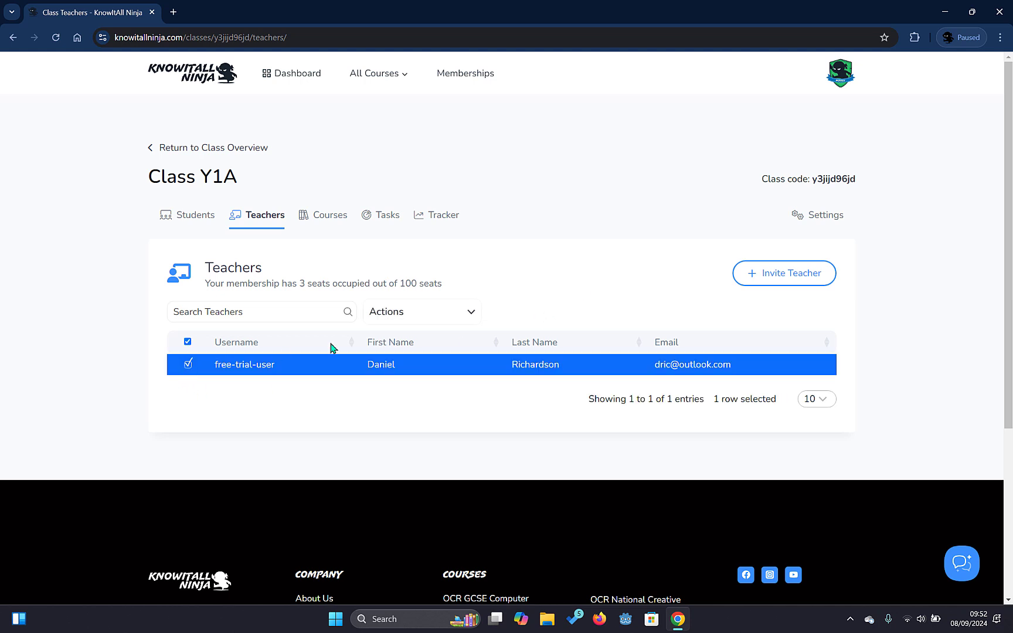
left_click(429, 313)
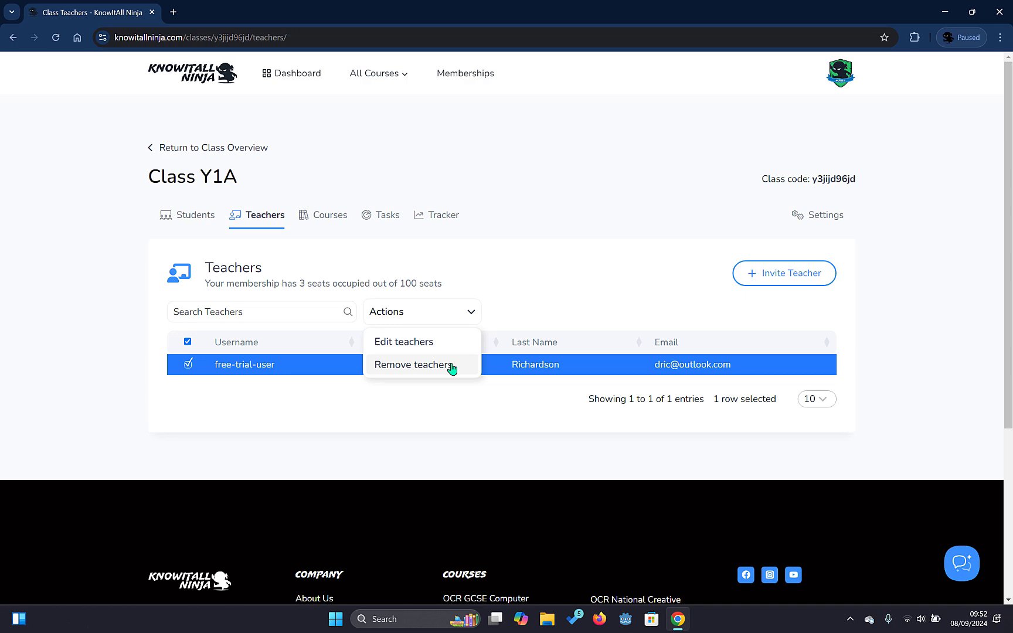
left_click(437, 341)
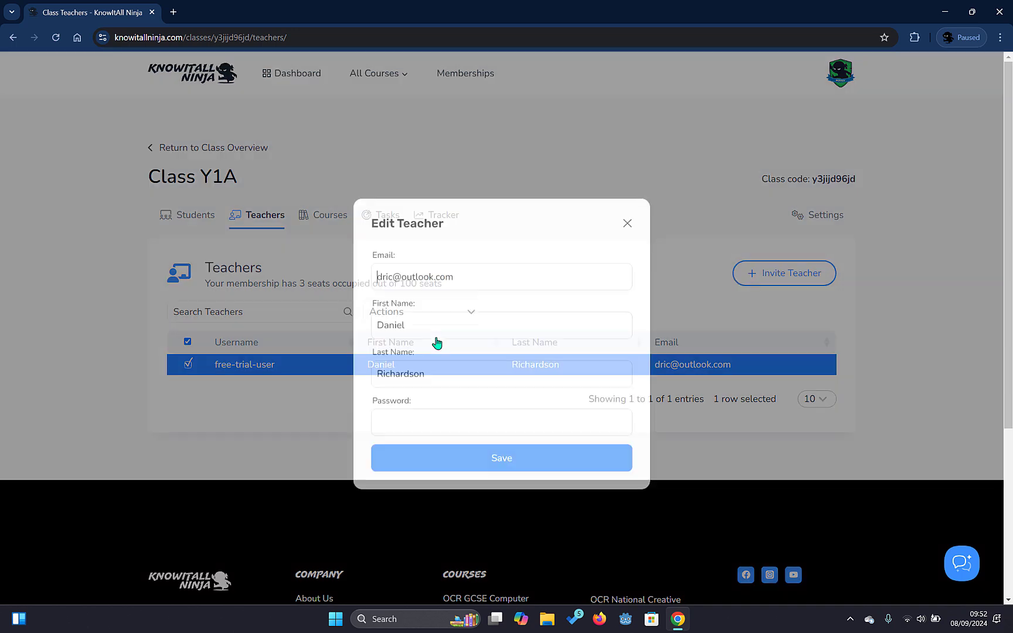
left_click(629, 208)
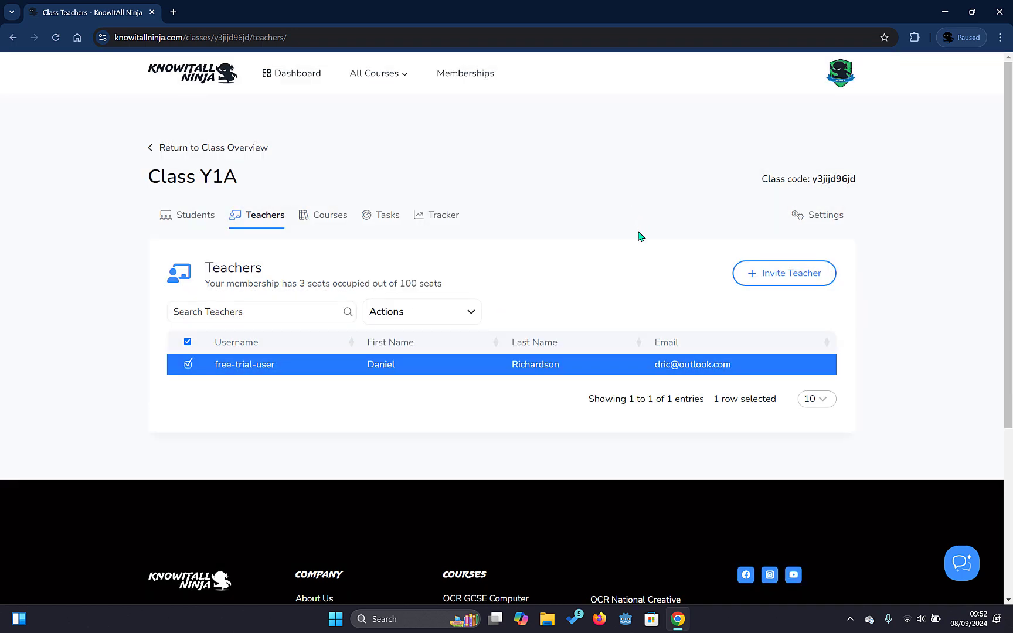
left_click(805, 276)
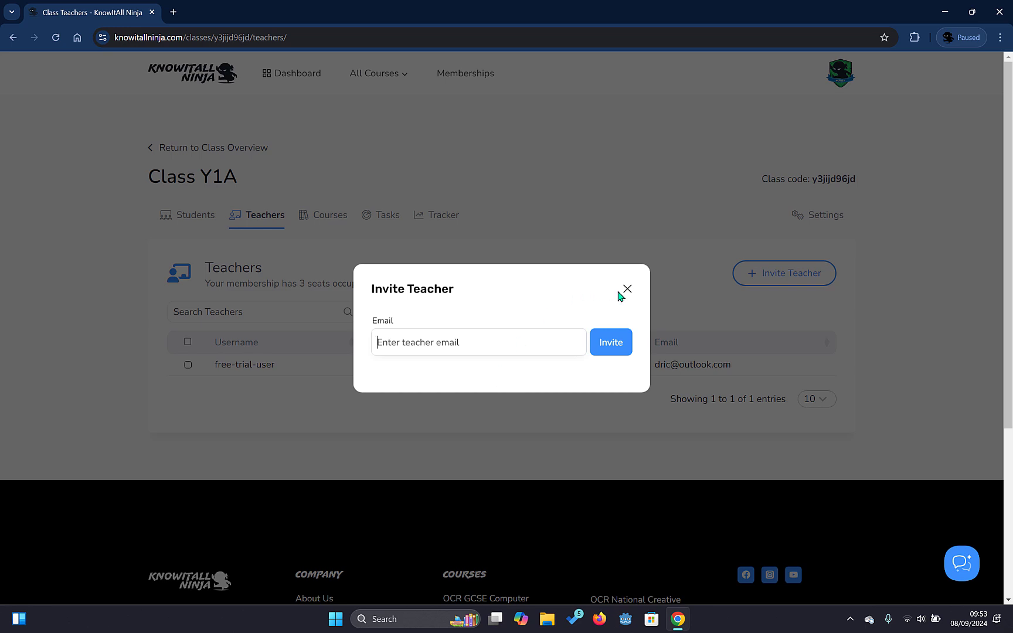
left_click(626, 289)
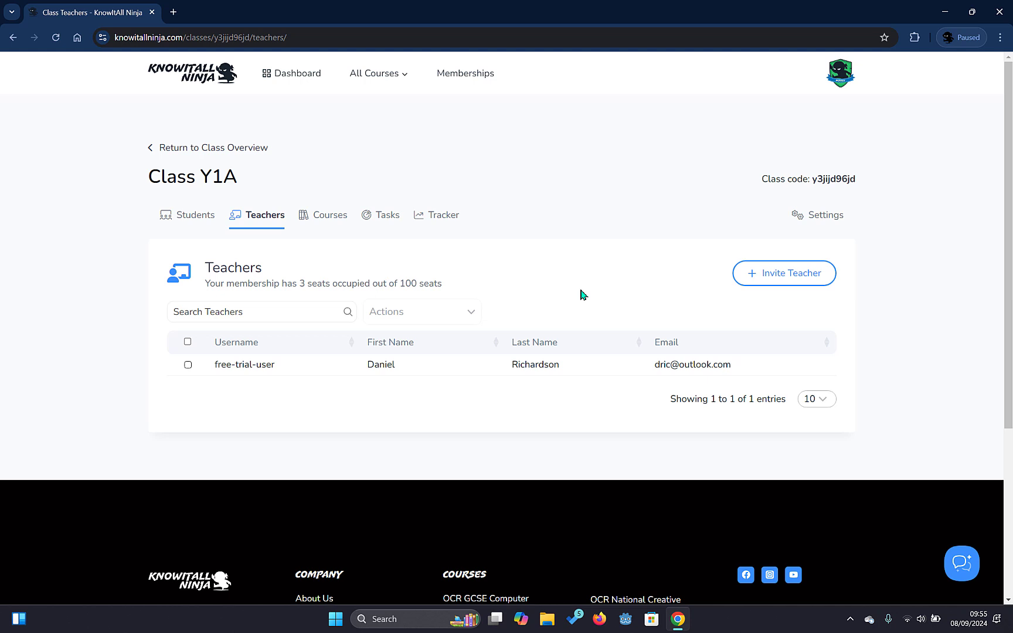
Unassign the course Exploring User Interface Design Principles from the class and assign it again
left_click(320, 224)
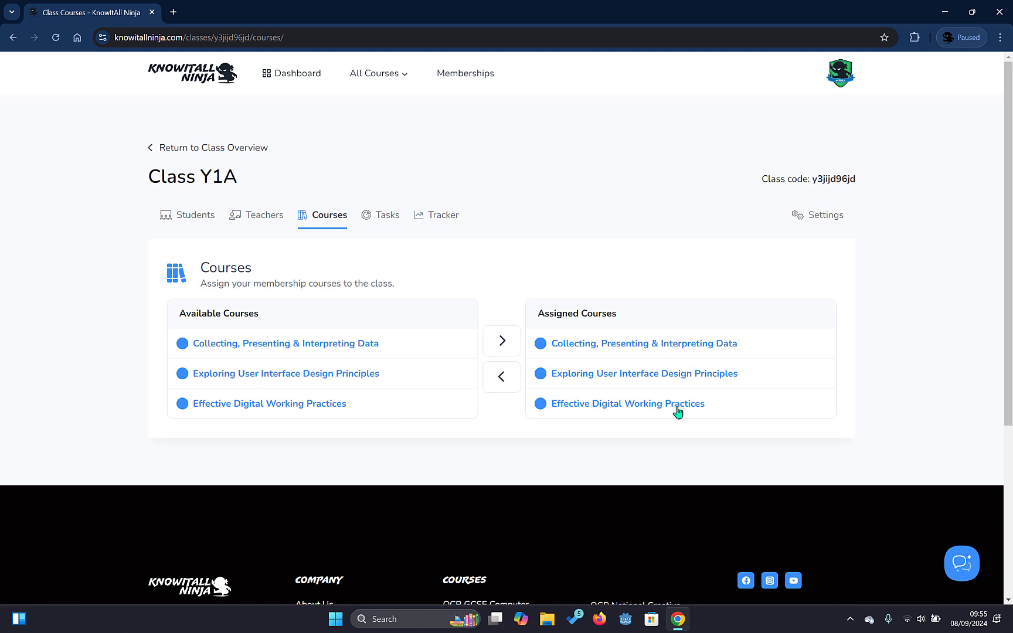
left_click(609, 378)
left_click(502, 378)
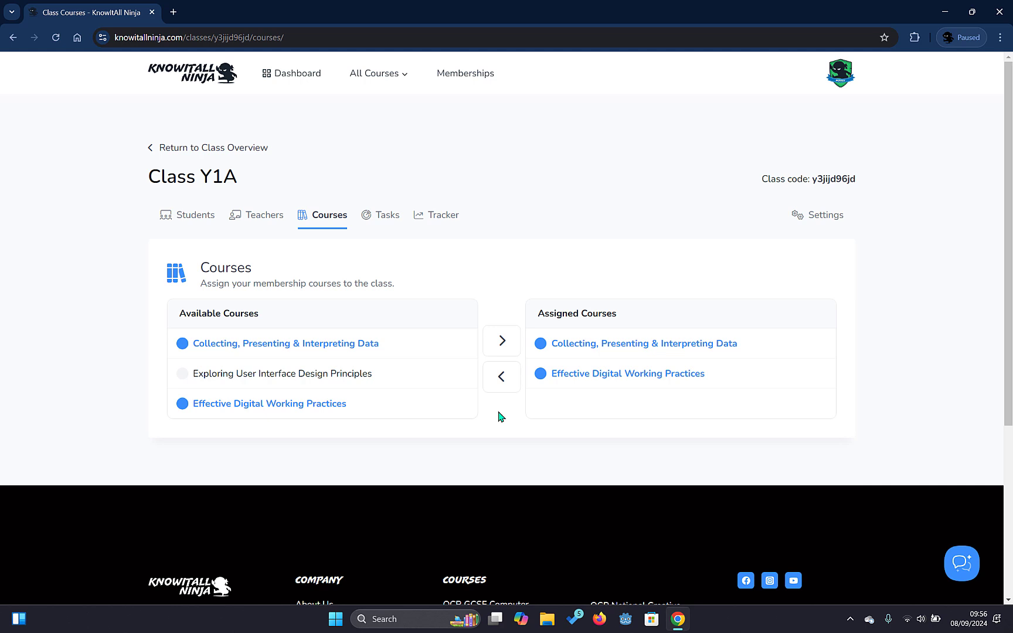
left_click(427, 374)
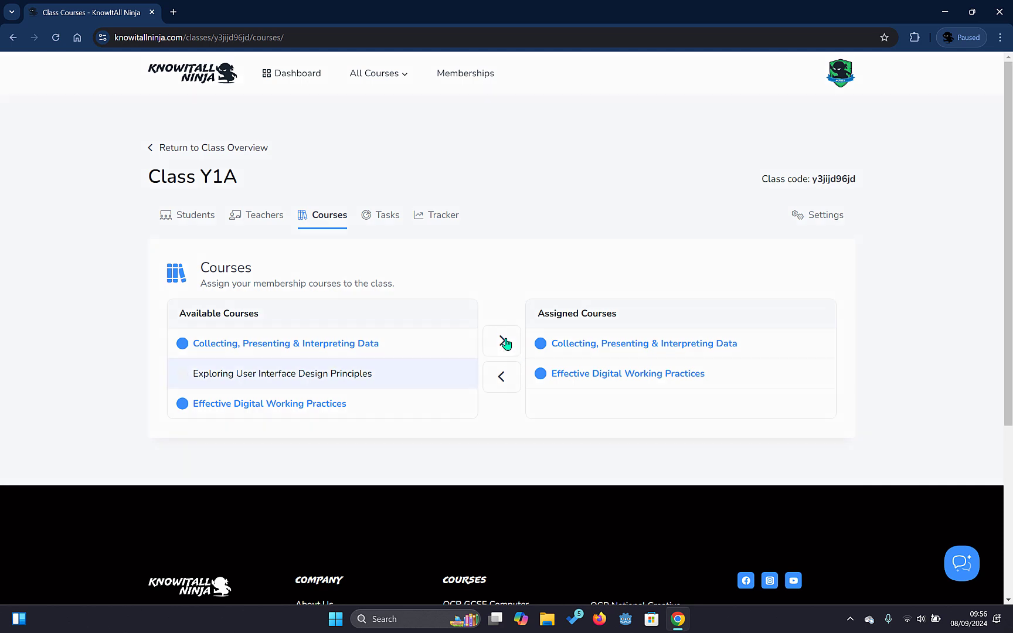
left_click(503, 341)
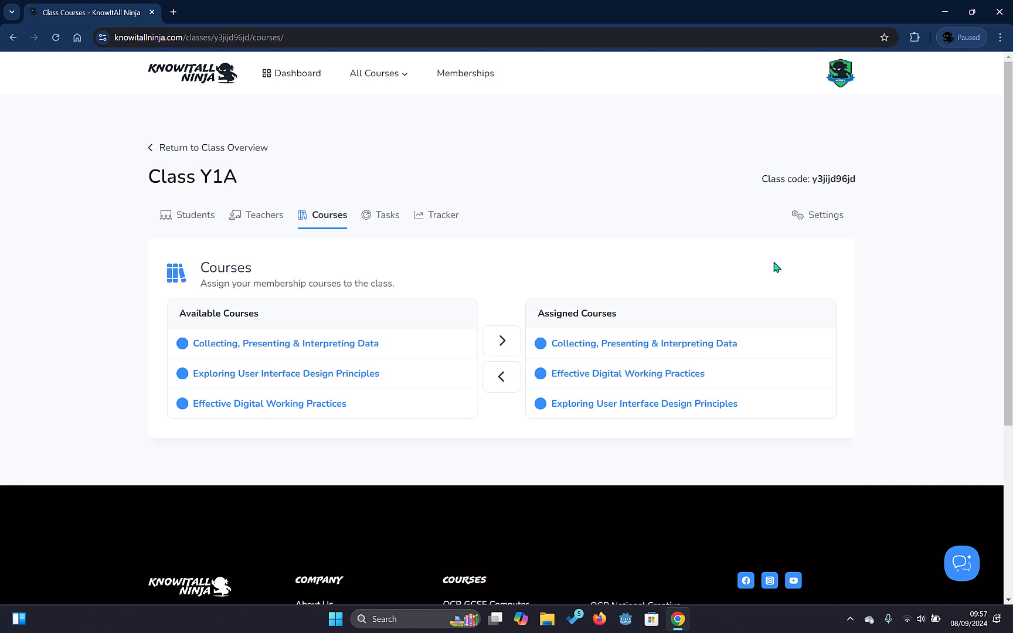
Open the settings of Class Y1A and go to the class name
left_click(828, 215)
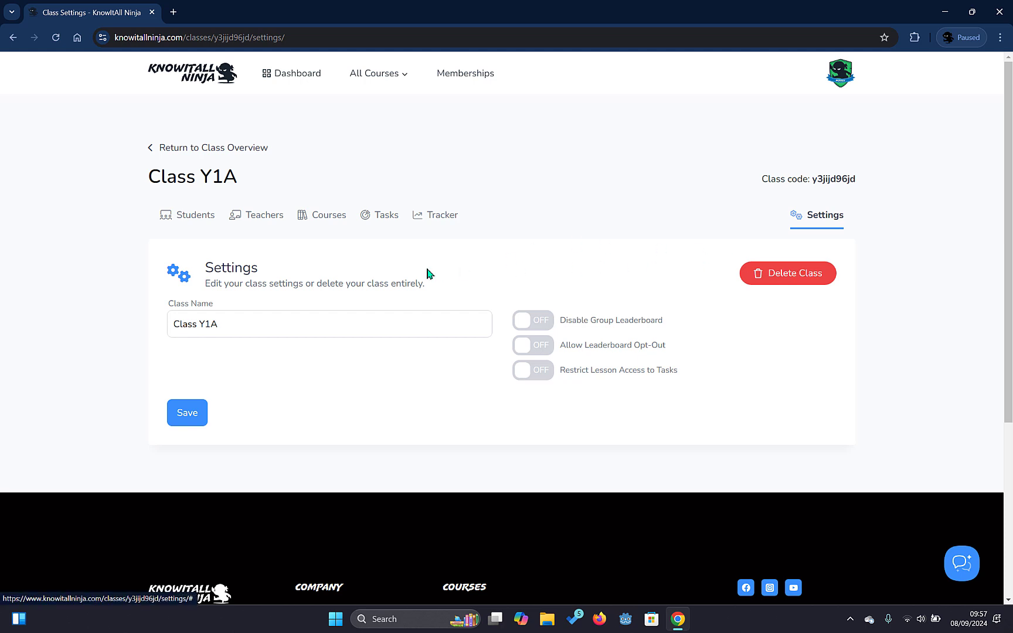
left_click(218, 318)
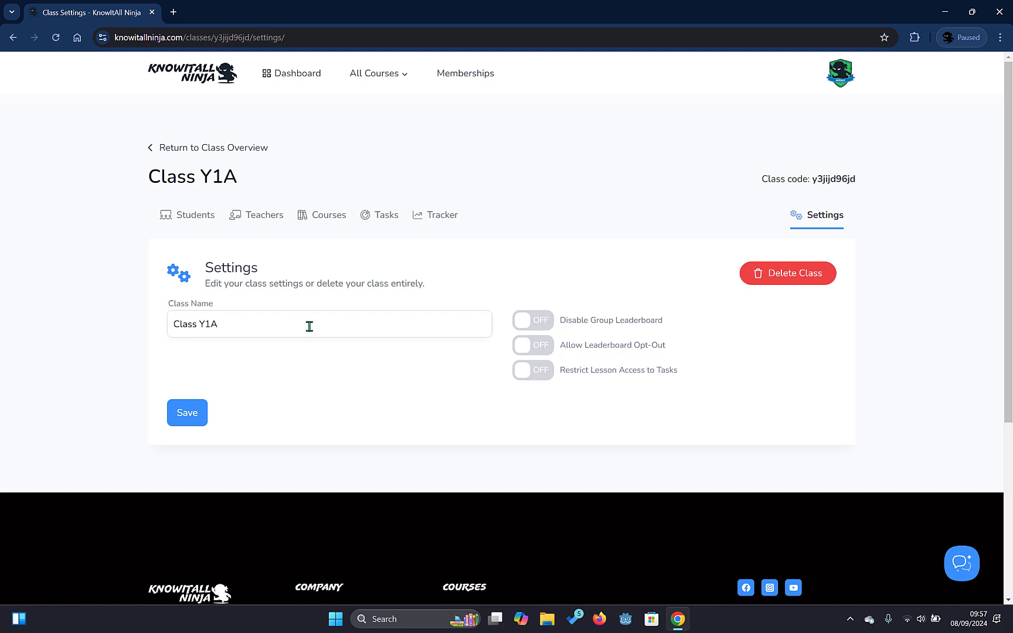